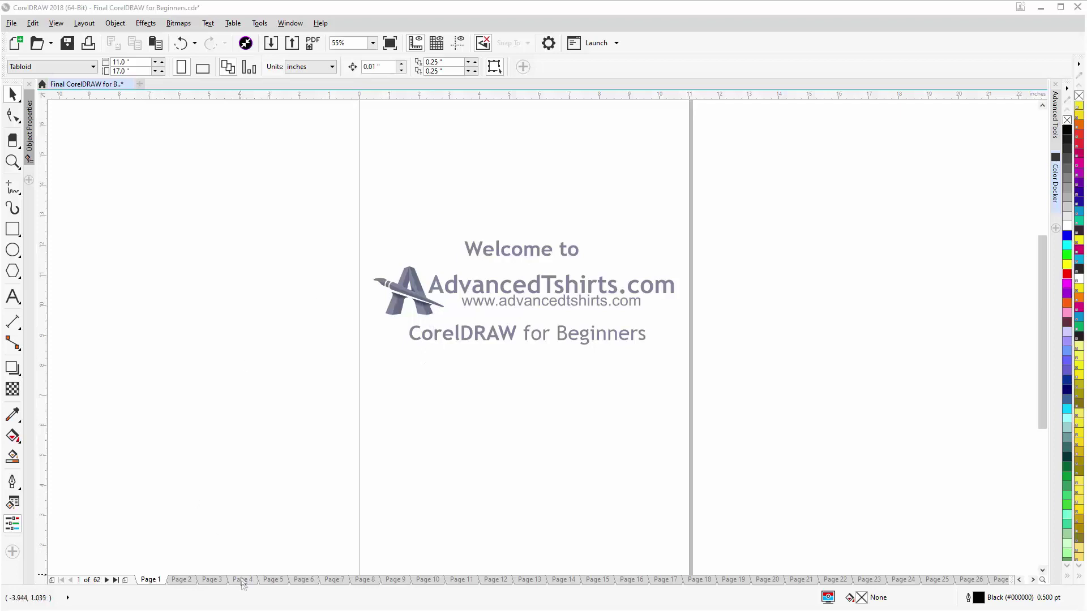
Go to page 14 of the tutorial, 'The Pick Tool'.
{"action": "left_click_drag", "start_coordinate": [246, 583], "coordinate": [246, 579]}
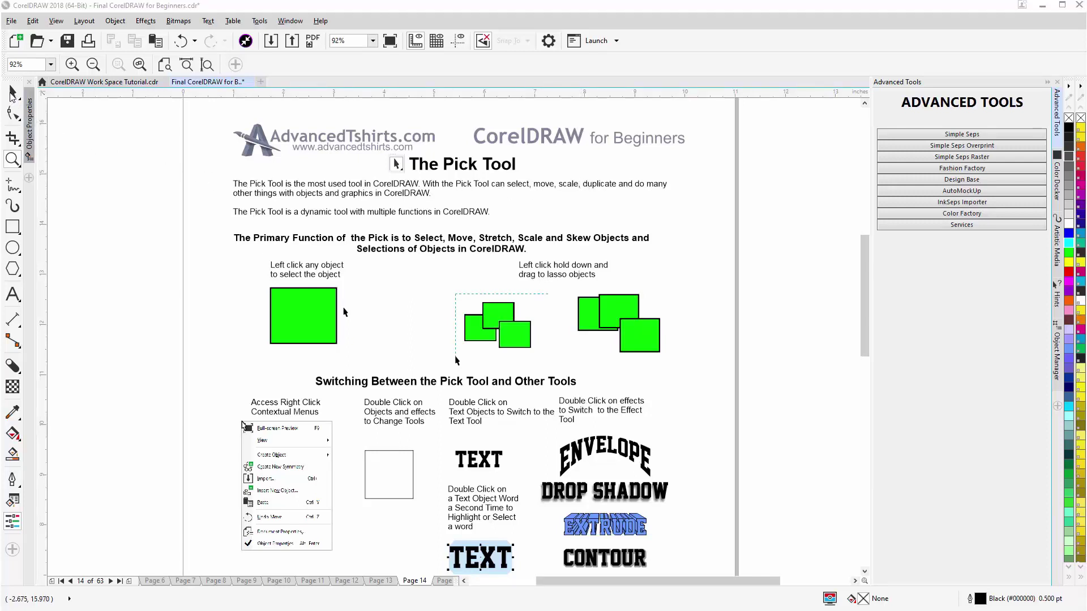
Activate the Pick tool at the top of the toolbox.
{"action": "left_click", "coordinate": [11, 92]}
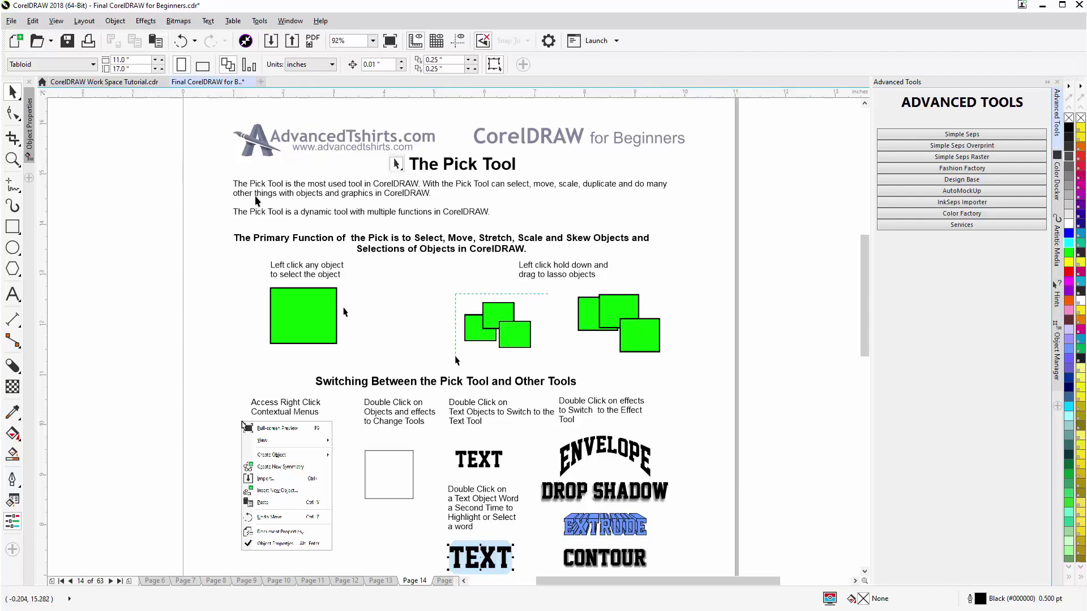
Select the single green square, then marquee-select two of the overlapping green squares.
{"action": "left_click", "coordinate": [312, 310]}
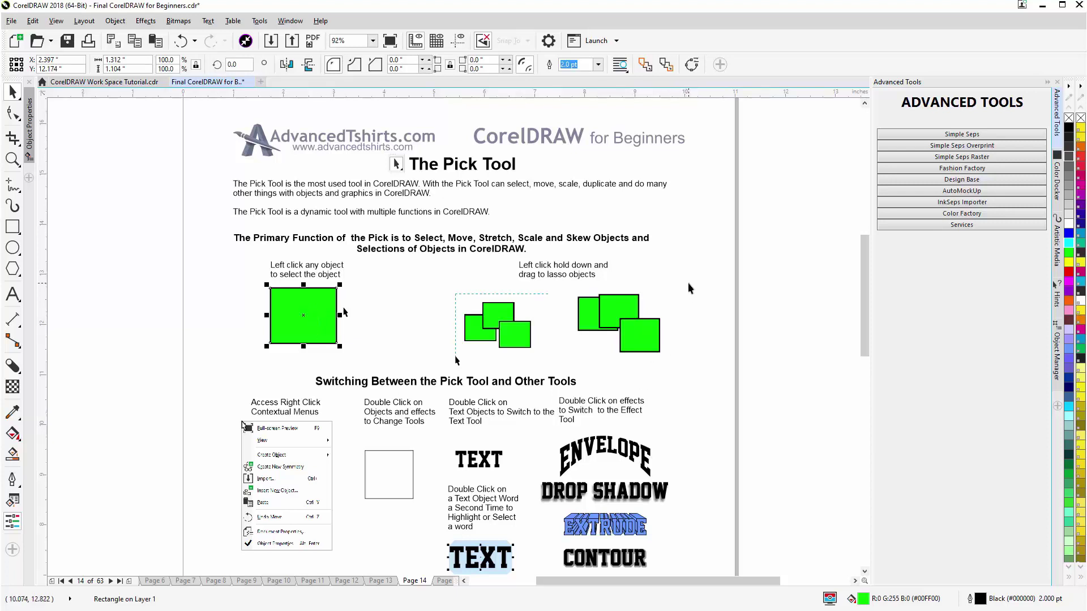
{"action": "left_click_drag", "start_coordinate": [685, 274], "coordinate": [574, 368]}
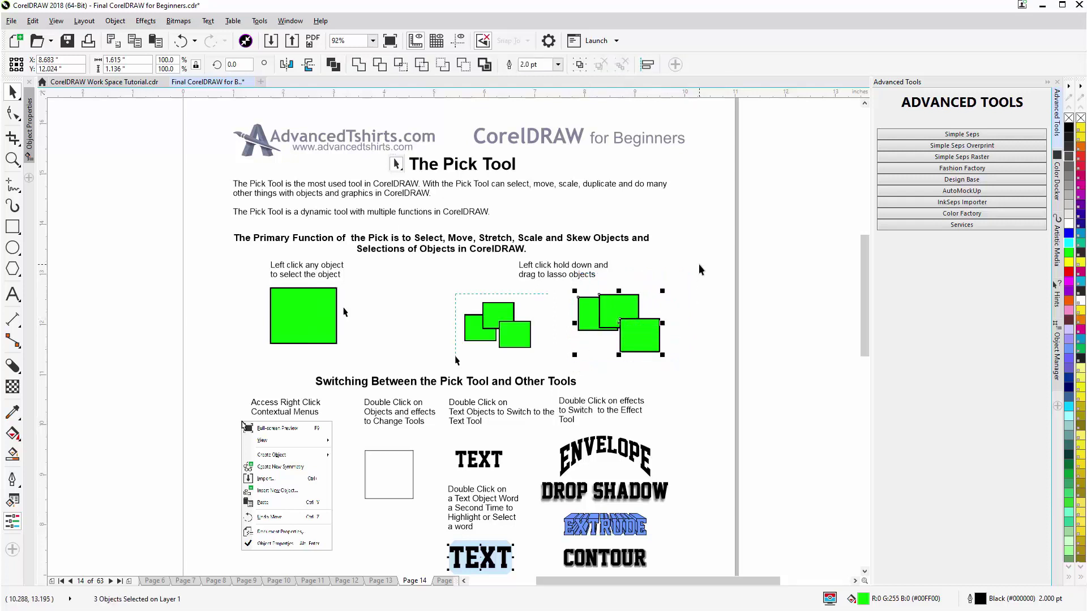
{"action": "left_click_drag", "start_coordinate": [699, 264], "coordinate": [592, 366]}
{"action": "left_click_drag", "start_coordinate": [593, 367], "coordinate": [592, 367]}
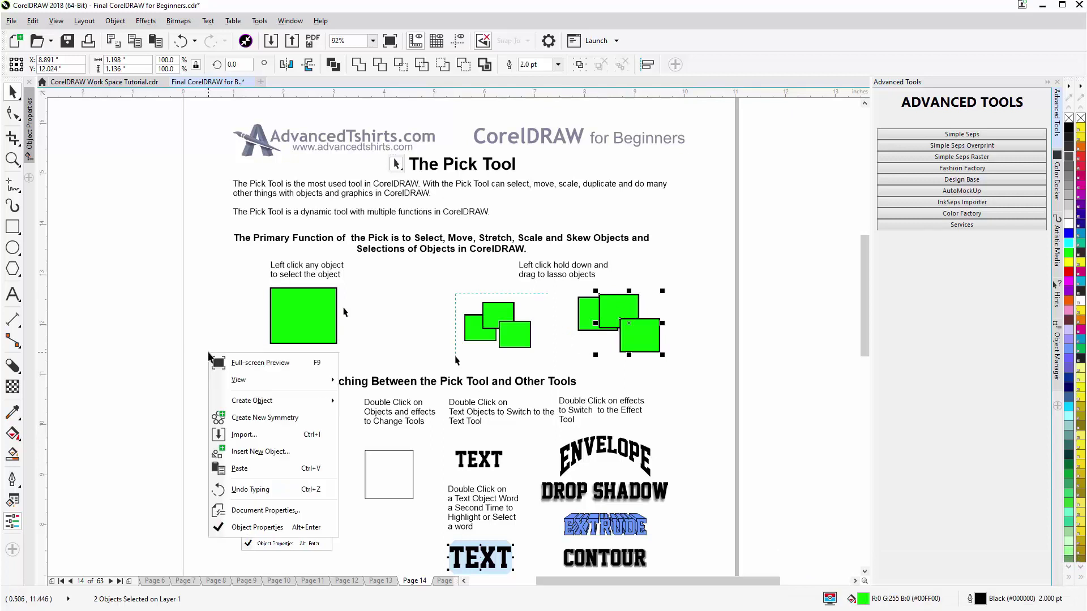
Show and dismiss the canvas context menu, then select the empty square outline.
{"action": "right_click", "coordinate": [210, 355]}
{"action": "left_click", "coordinate": [689, 380]}
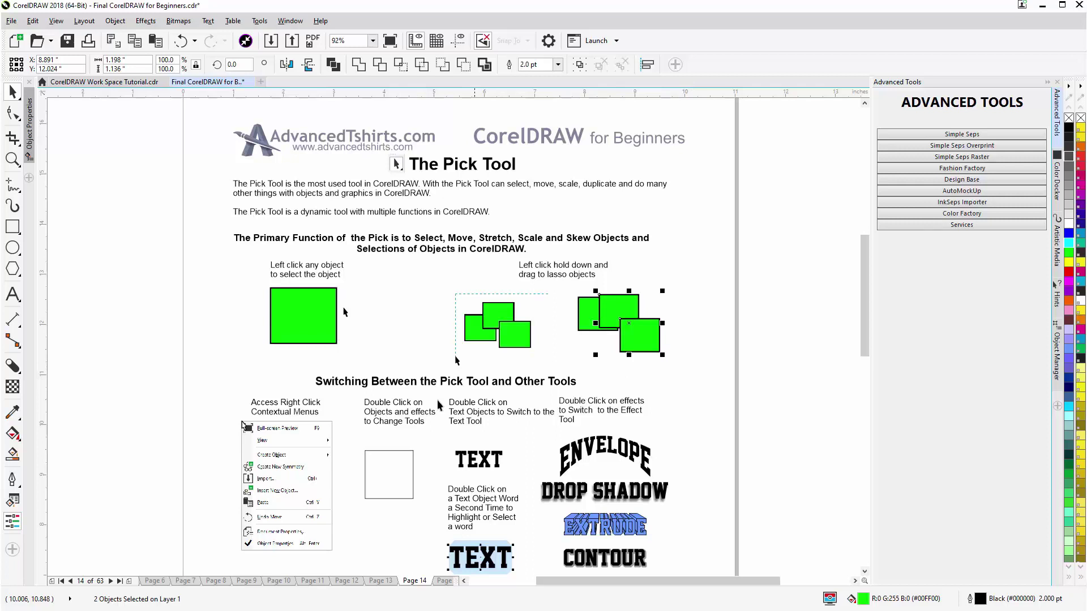
{"action": "left_click", "coordinate": [389, 471]}
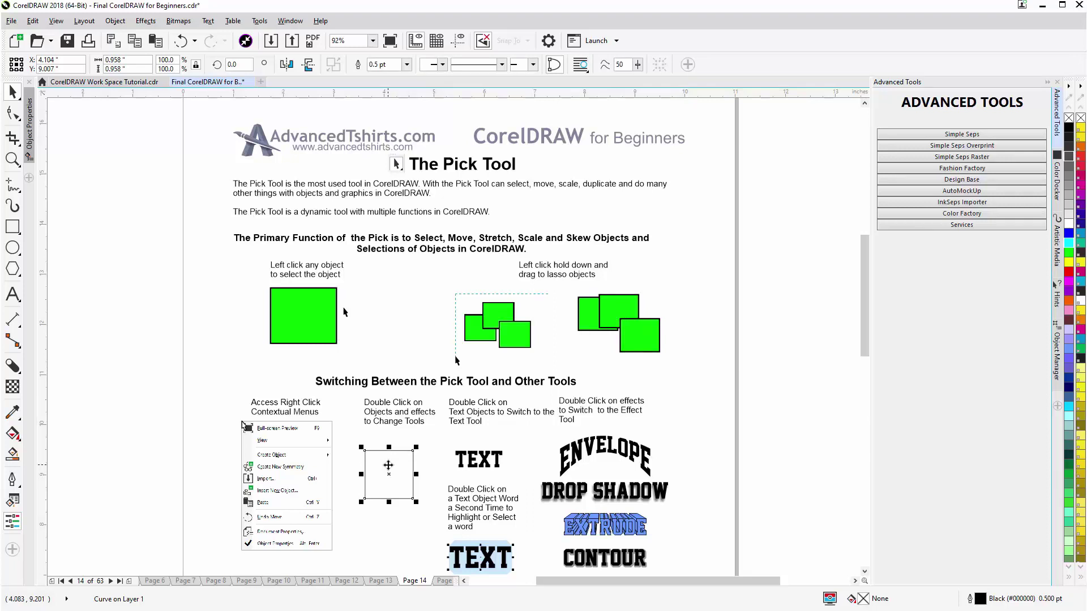
Double-click the empty square for node editing, return to the Pick tool with Spacebar, and deselect it.
{"action": "double_click", "coordinate": [388, 465]}
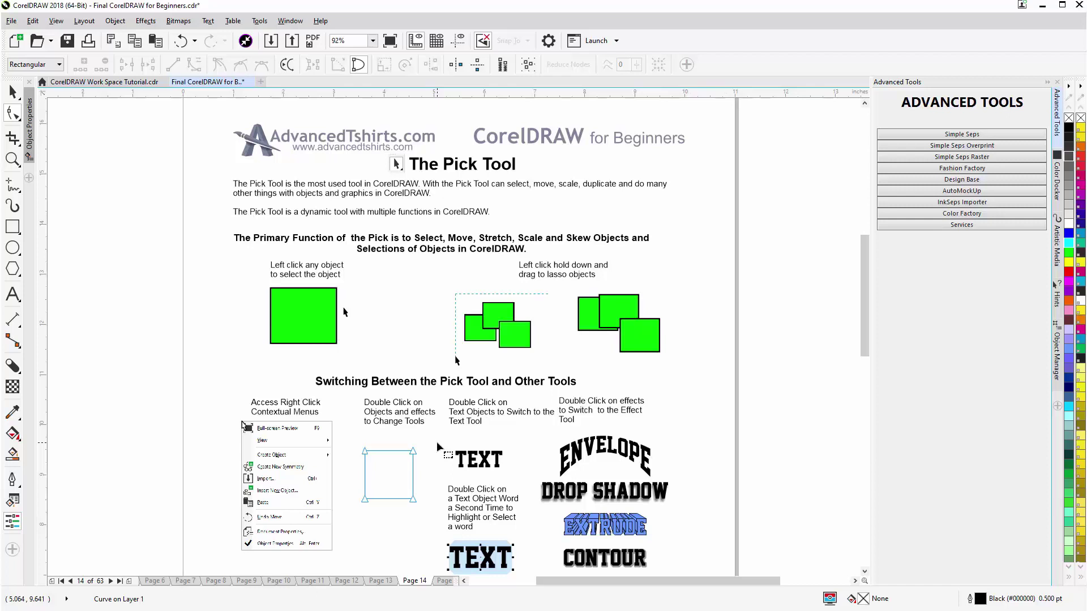
{"action": "key", "text": "space"}
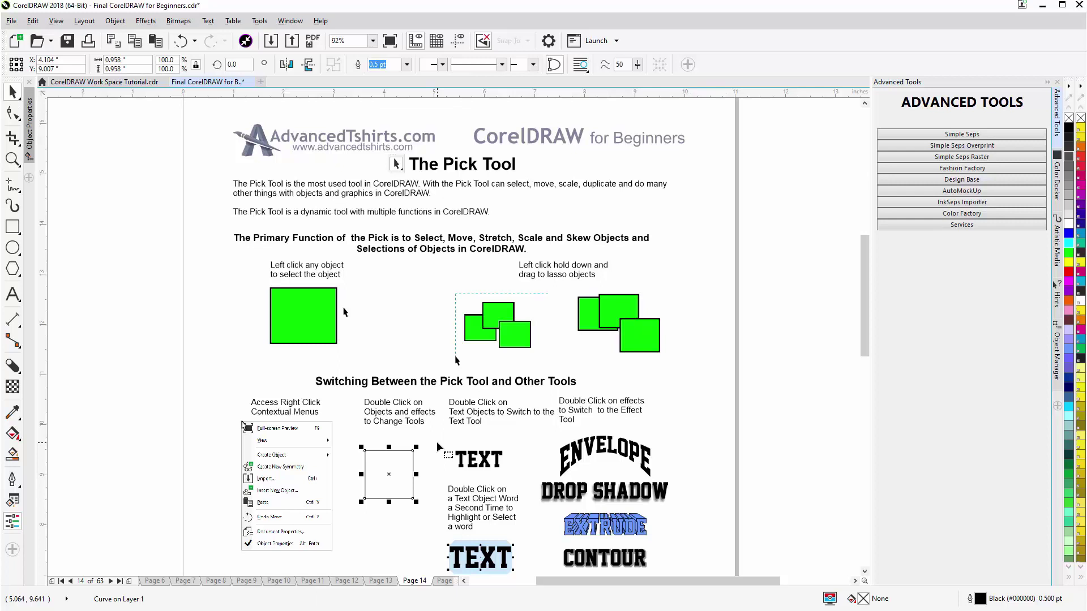
{"action": "left_click", "coordinate": [436, 441]}
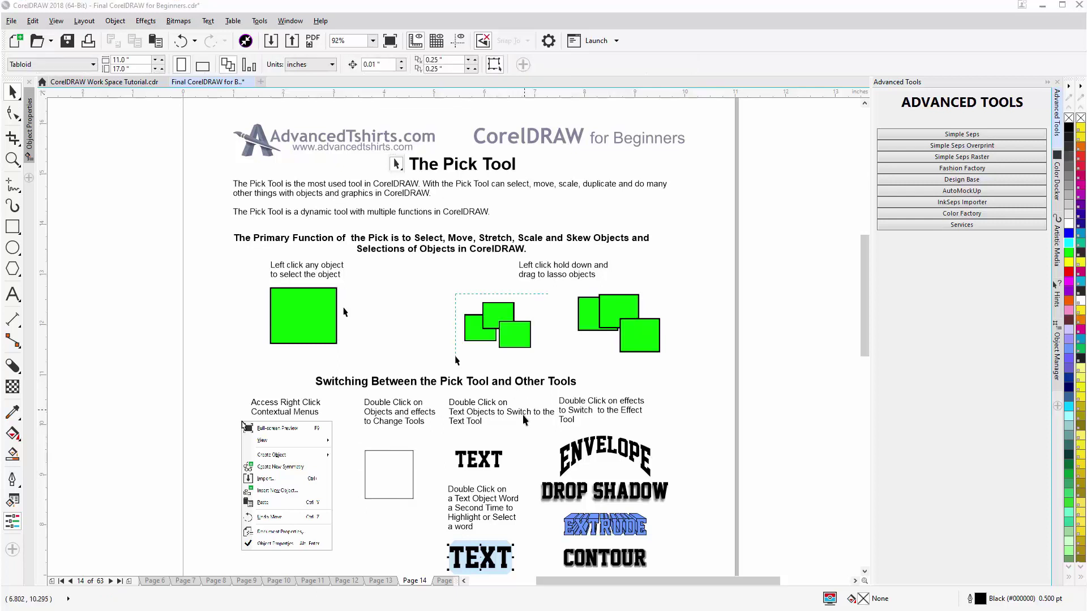
Double-click the TEXT object for text editing, return to the Pick tool, and select ENVELOPE.
{"action": "left_click", "coordinate": [487, 461]}
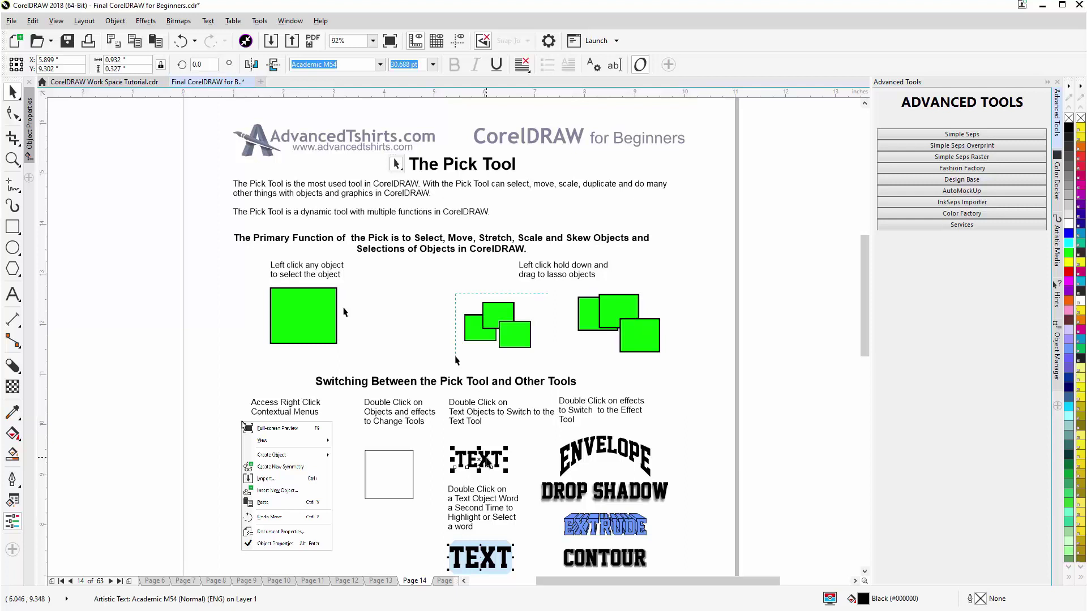
{"action": "double_click", "coordinate": [485, 457]}
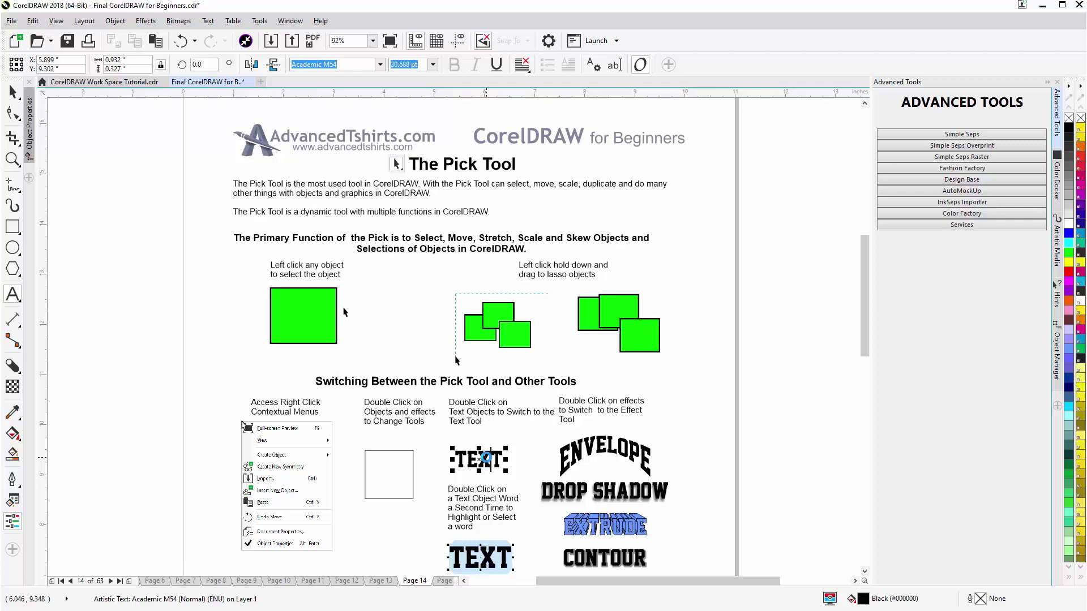
{"action": "left_click", "coordinate": [11, 93]}
{"action": "left_click", "coordinate": [603, 450]}
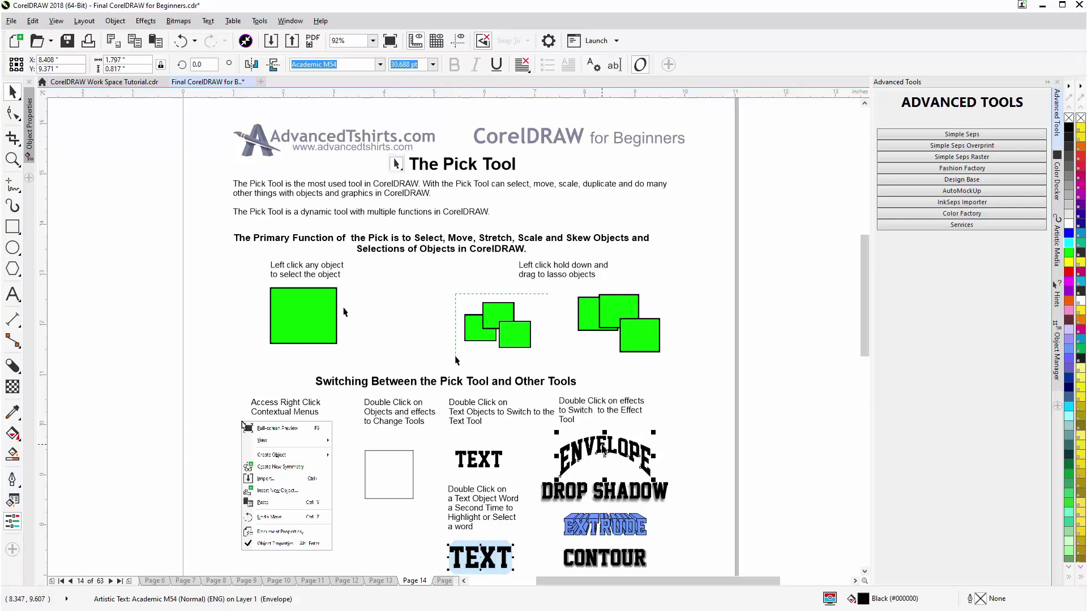
Double-click ENVELOPE for the Envelope tool and DROP SHADOW for text editing, returning to the Pick tool each time.
{"action": "double_click", "coordinate": [604, 450]}
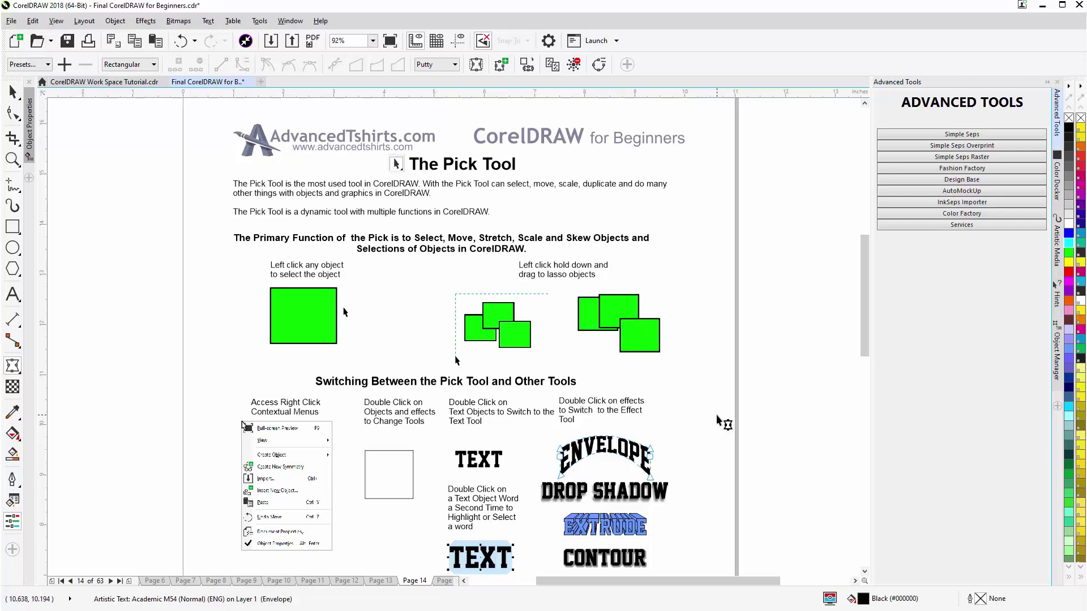
{"action": "key", "text": "space"}
{"action": "left_click", "coordinate": [635, 504]}
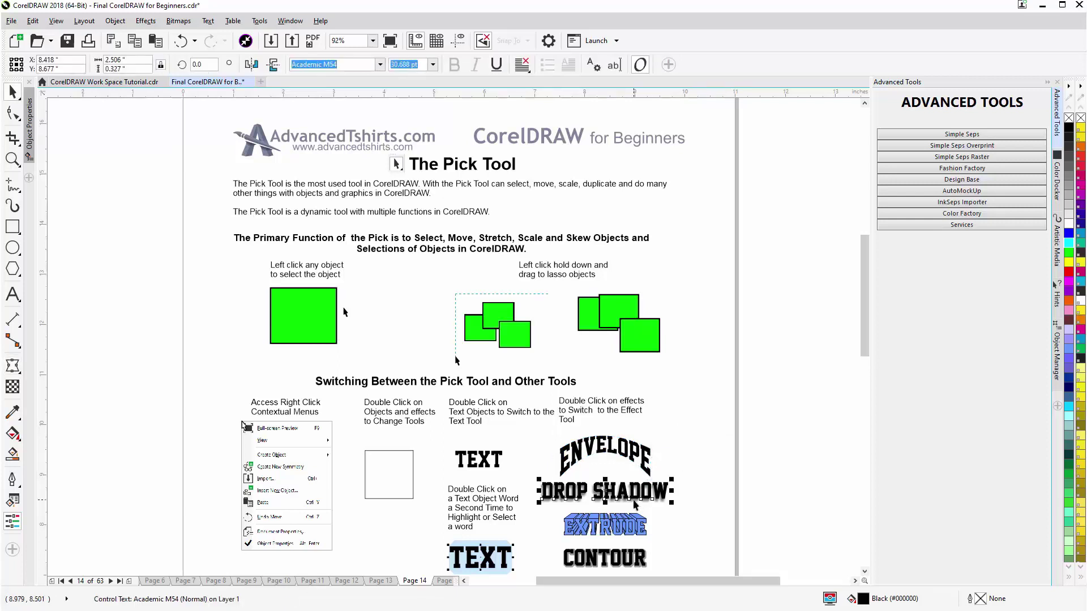
{"action": "double_click", "coordinate": [633, 501]}
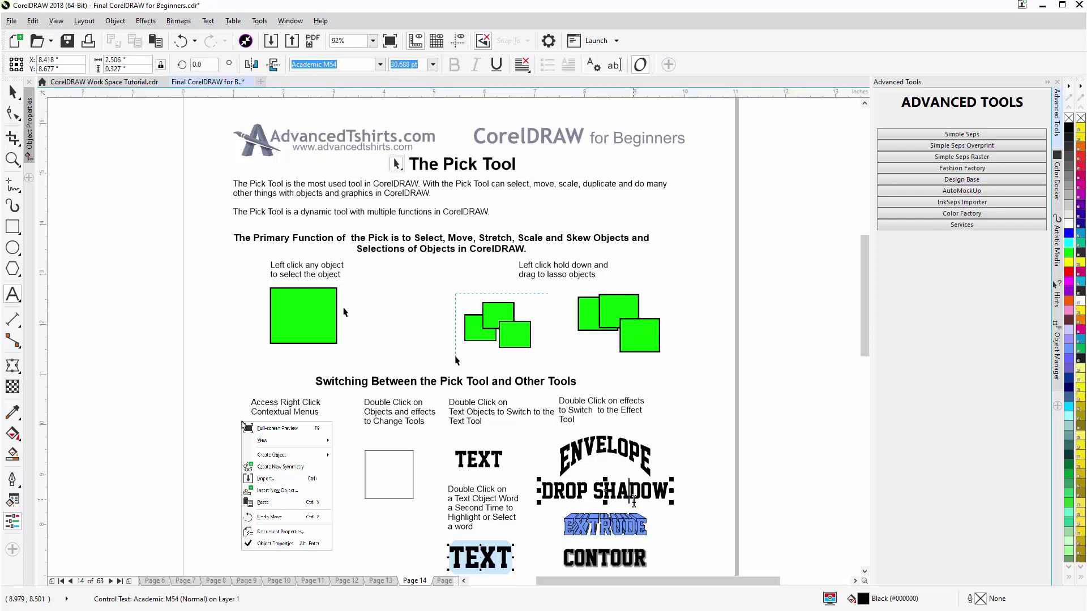
{"action": "left_click", "coordinate": [14, 92]}
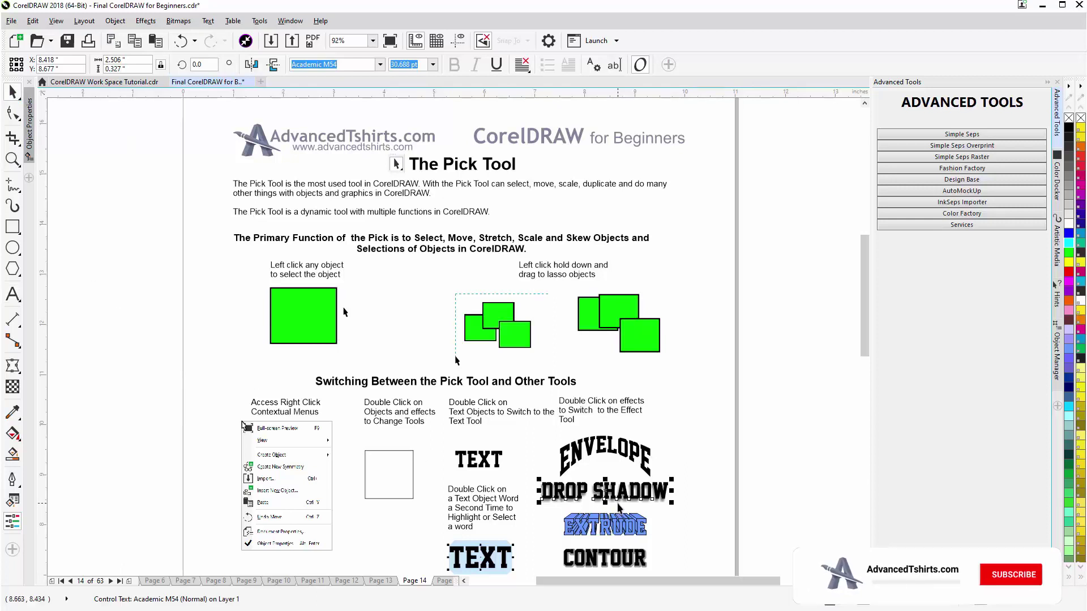
Switch into Drop Shadow editing and then DROP SHADOW text editing, returning to the Pick tool.
{"action": "left_click", "coordinate": [622, 507]}
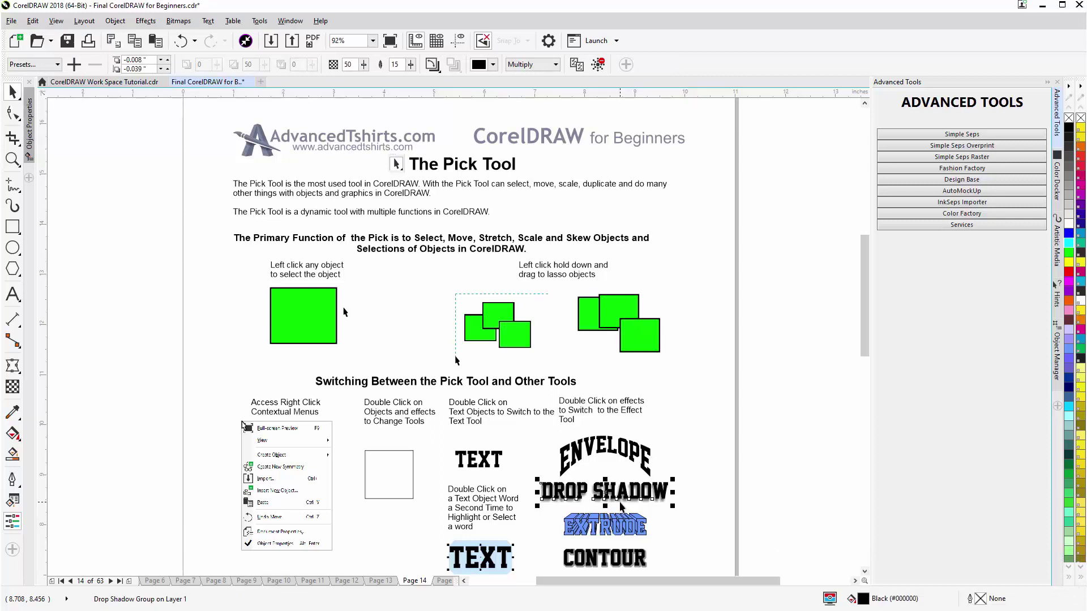
{"action": "key", "text": "Escape"}
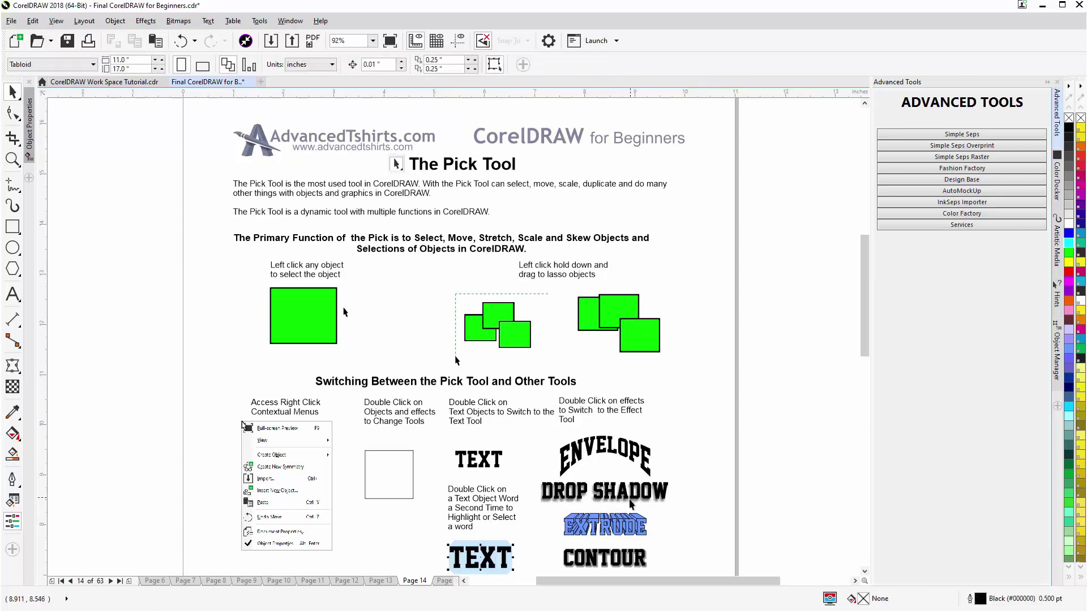
{"action": "left_click", "coordinate": [631, 504]}
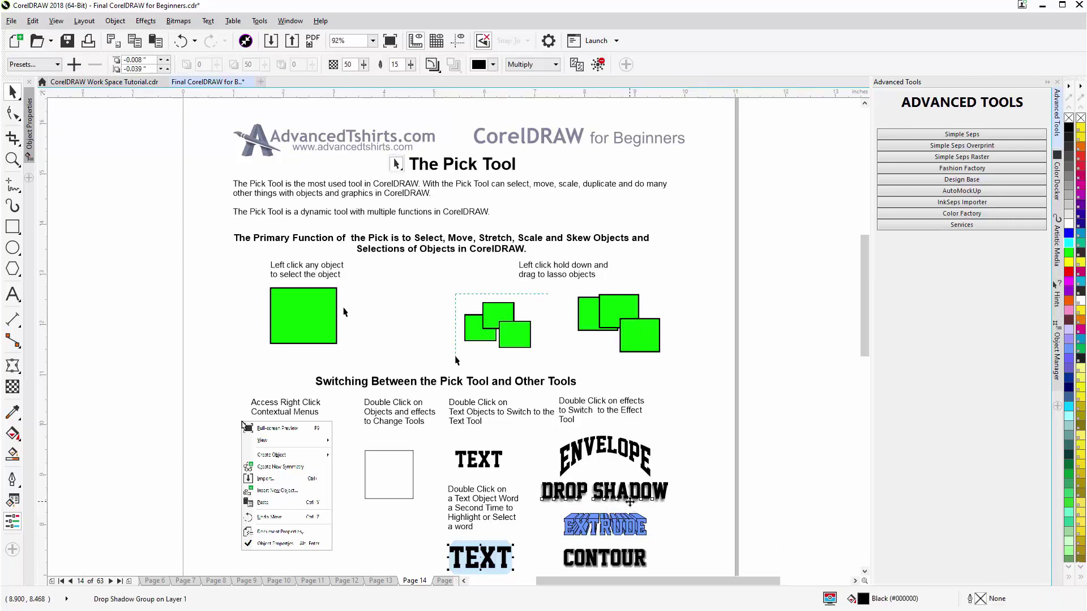
{"action": "double_click", "coordinate": [604, 496]}
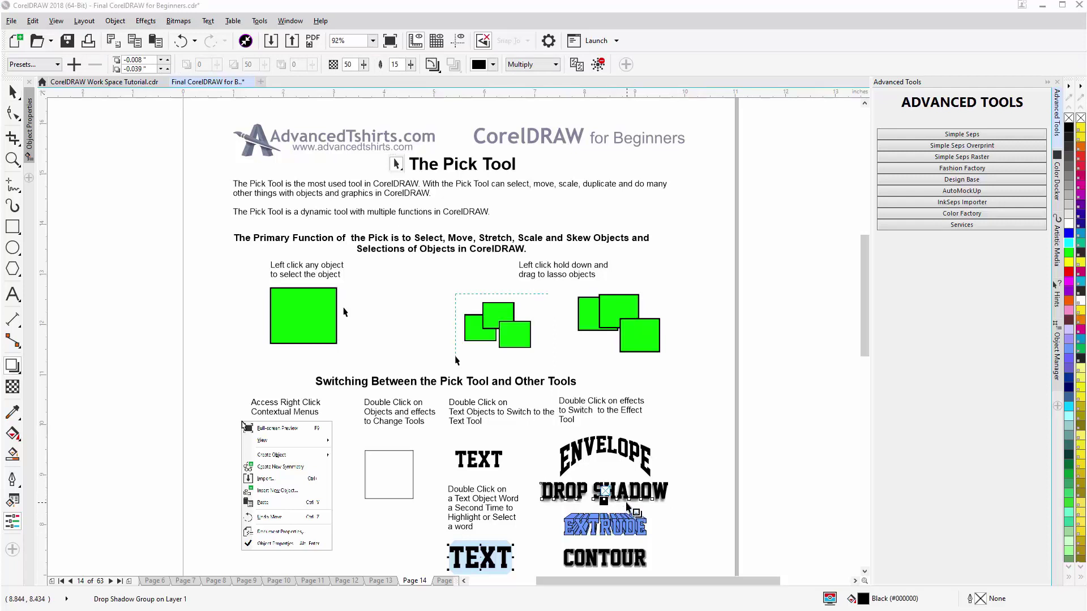
{"action": "scroll", "coordinate": [628, 504], "scroll_direction": "up", "scroll_amount": 1}
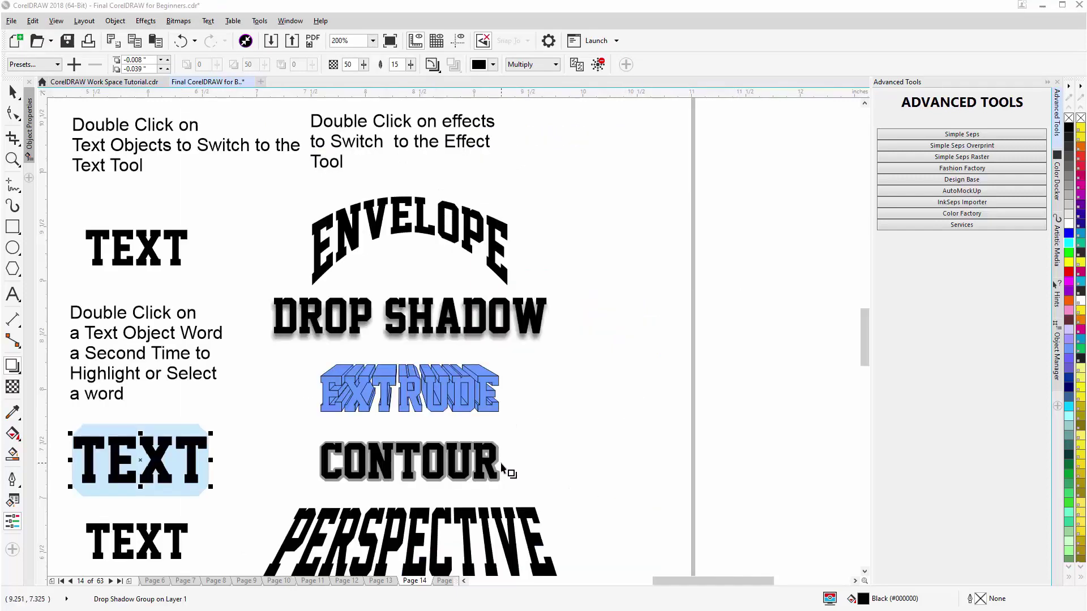
{"action": "scroll", "coordinate": [418, 354], "scroll_direction": "up", "scroll_amount": 1}
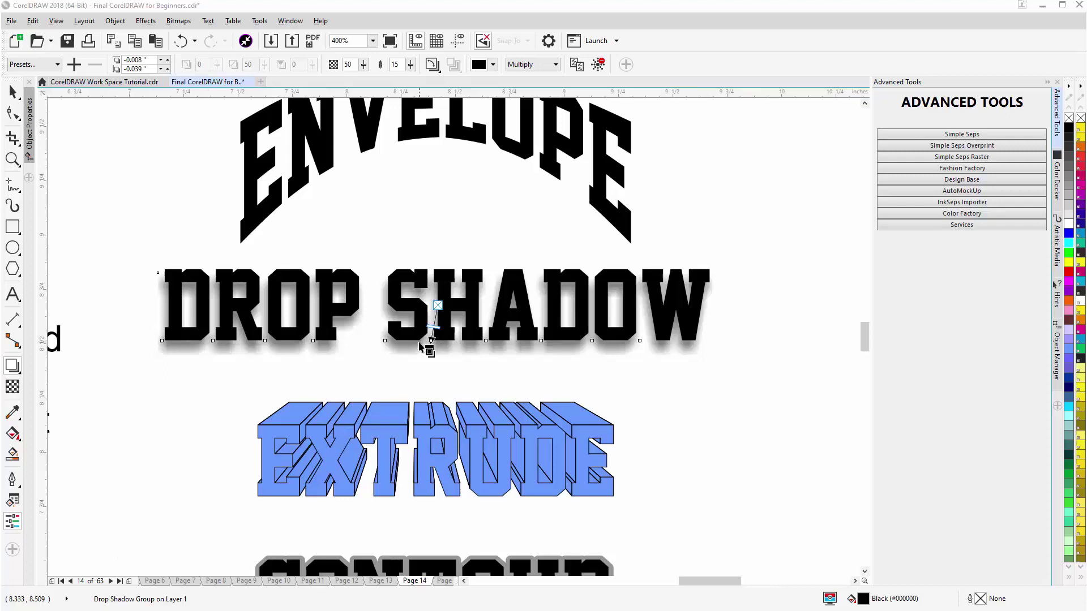
{"action": "left_click", "coordinate": [243, 384]}
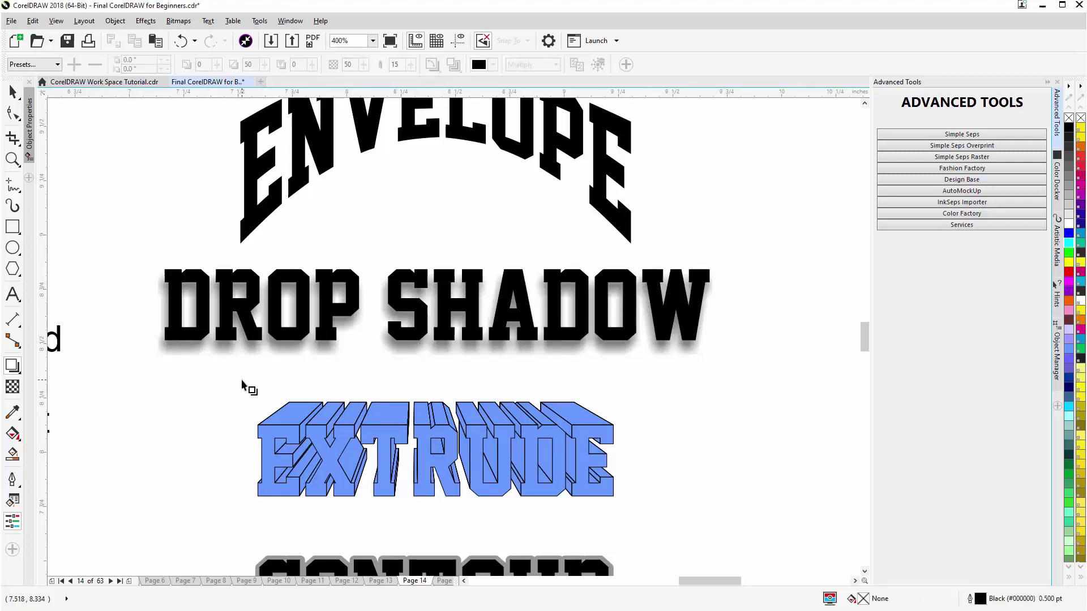
{"action": "key", "text": "space"}
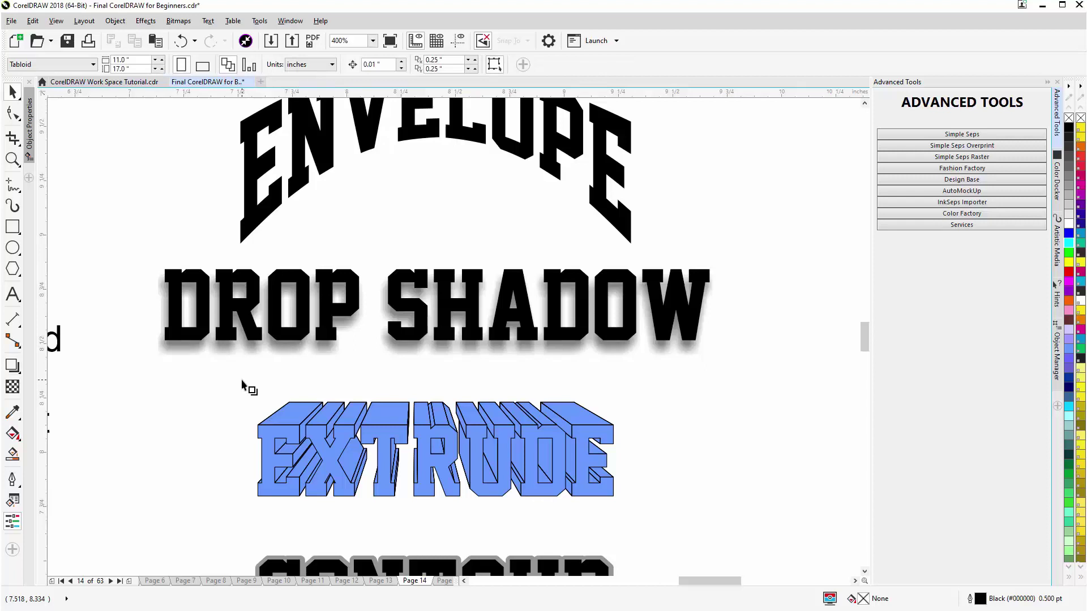
{"action": "left_click", "coordinate": [335, 311]}
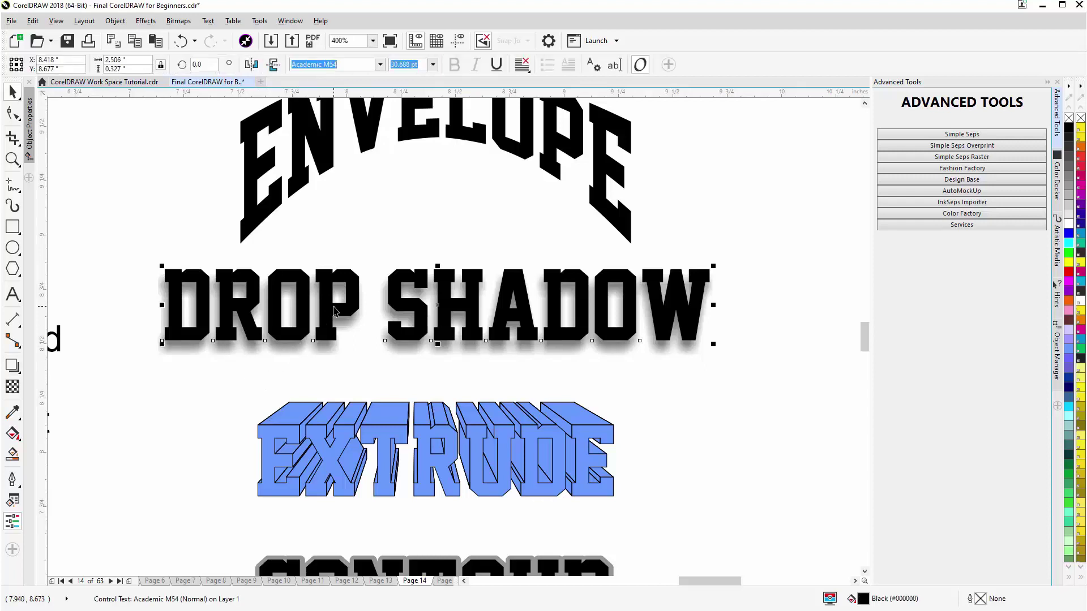
{"action": "double_click", "coordinate": [334, 309]}
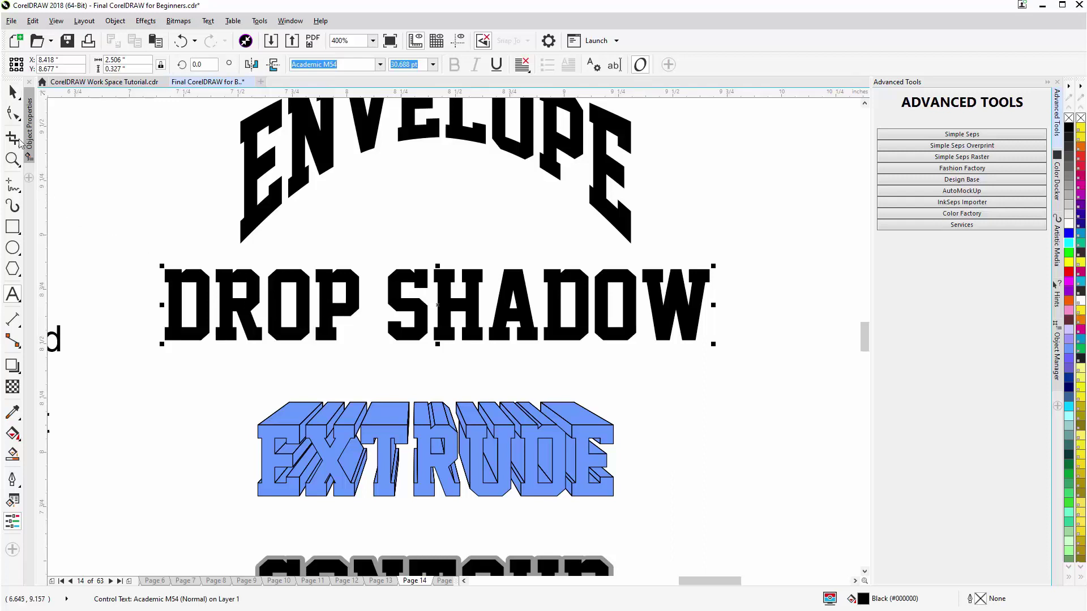
{"action": "left_click", "coordinate": [11, 93]}
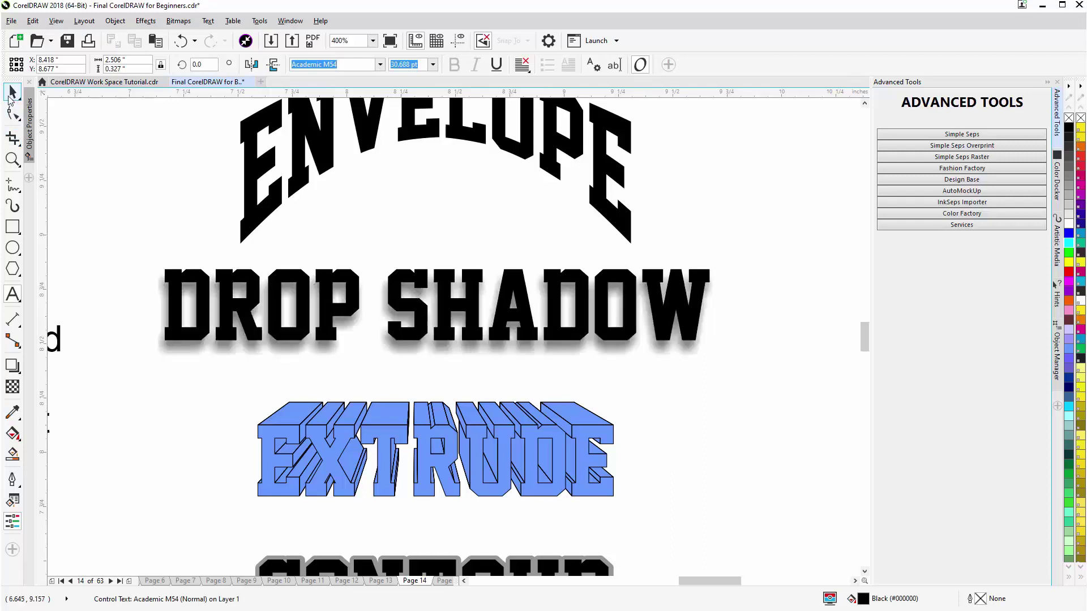
Drag the DROP SHADOW shadow slightly further right, deselect, and return to the Pick tool.
{"action": "left_click", "coordinate": [260, 356]}
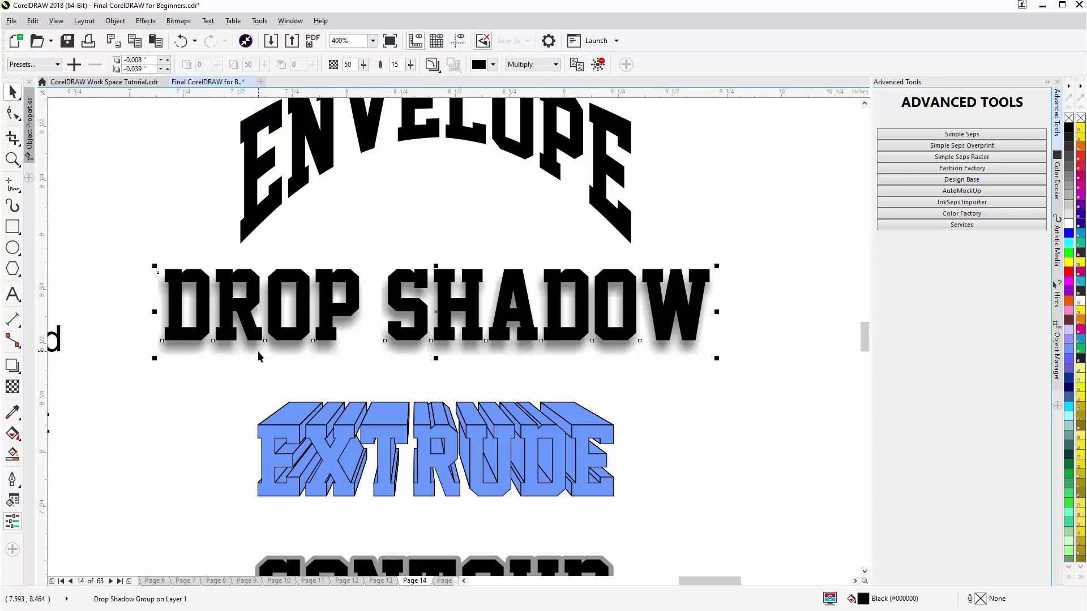
{"action": "double_click", "coordinate": [259, 355]}
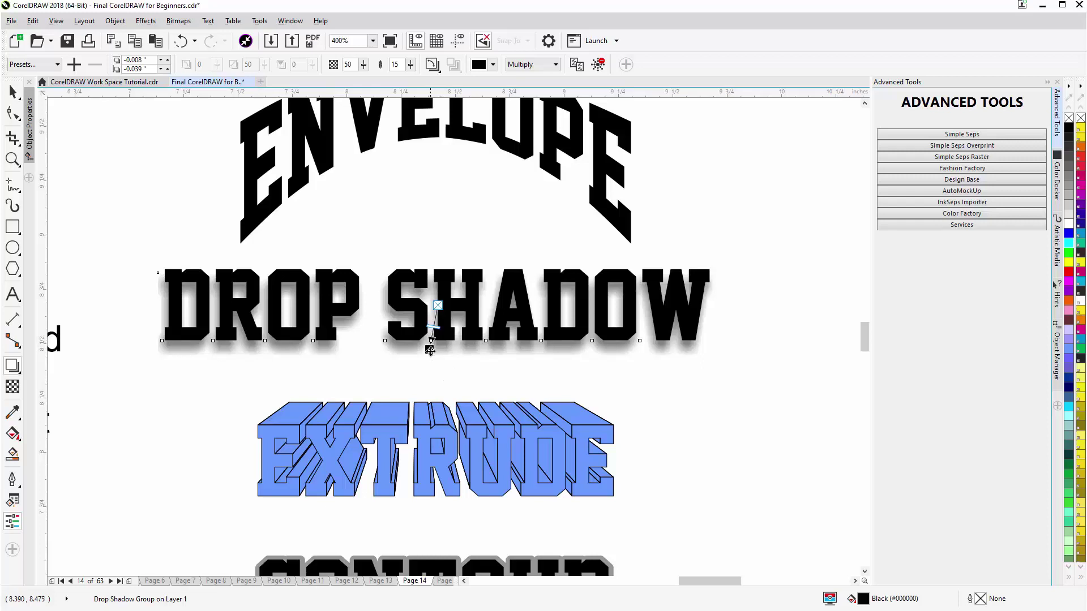
{"action": "left_click_drag", "start_coordinate": [431, 349], "coordinate": [462, 351]}
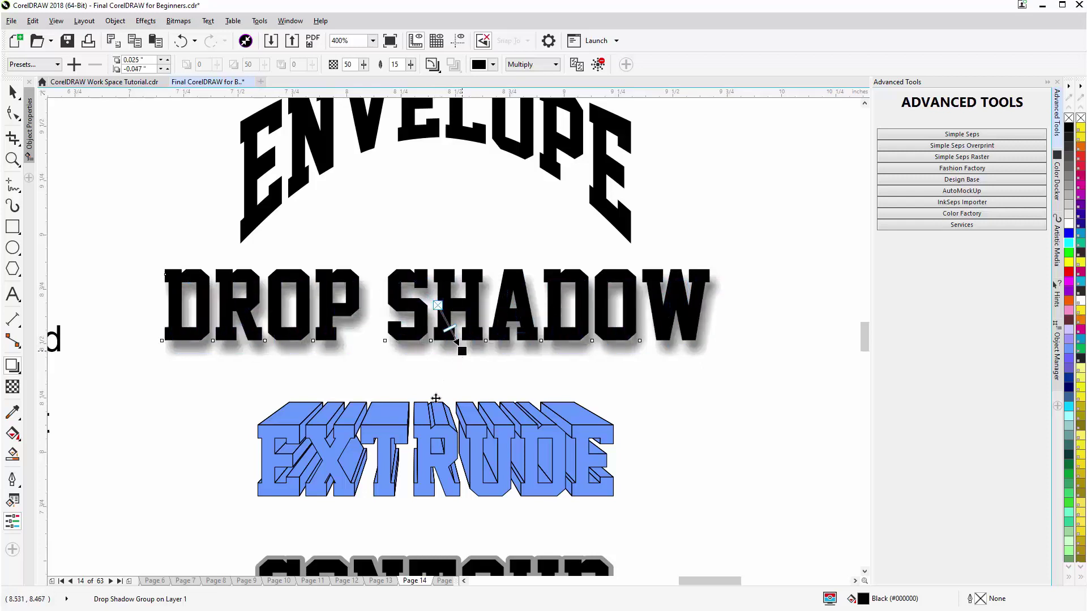
{"action": "left_click", "coordinate": [736, 396]}
{"action": "key", "text": "space"}
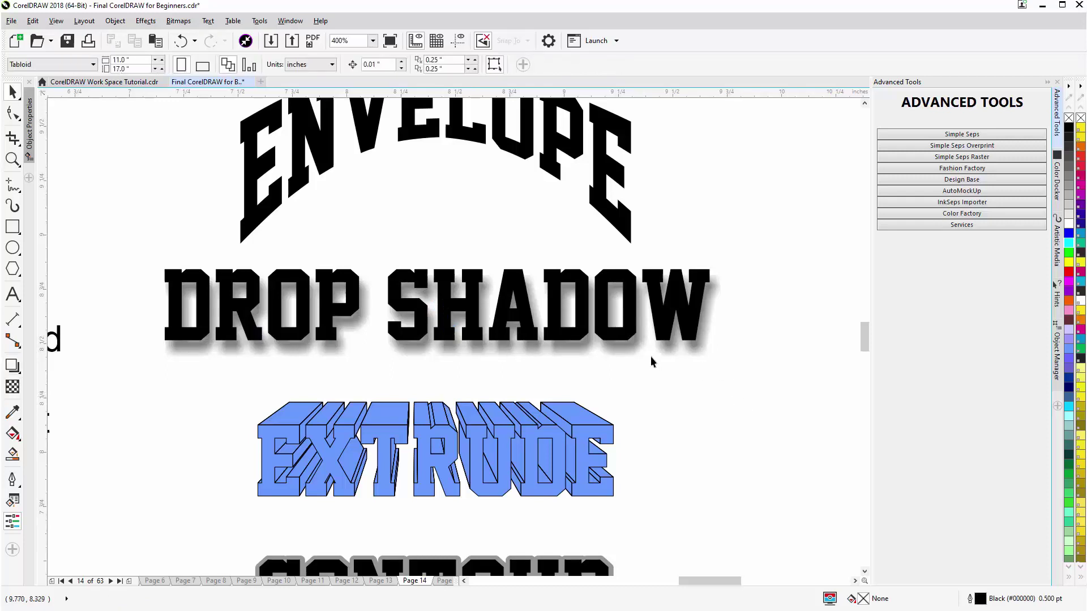
{"action": "left_click", "coordinate": [521, 413]}
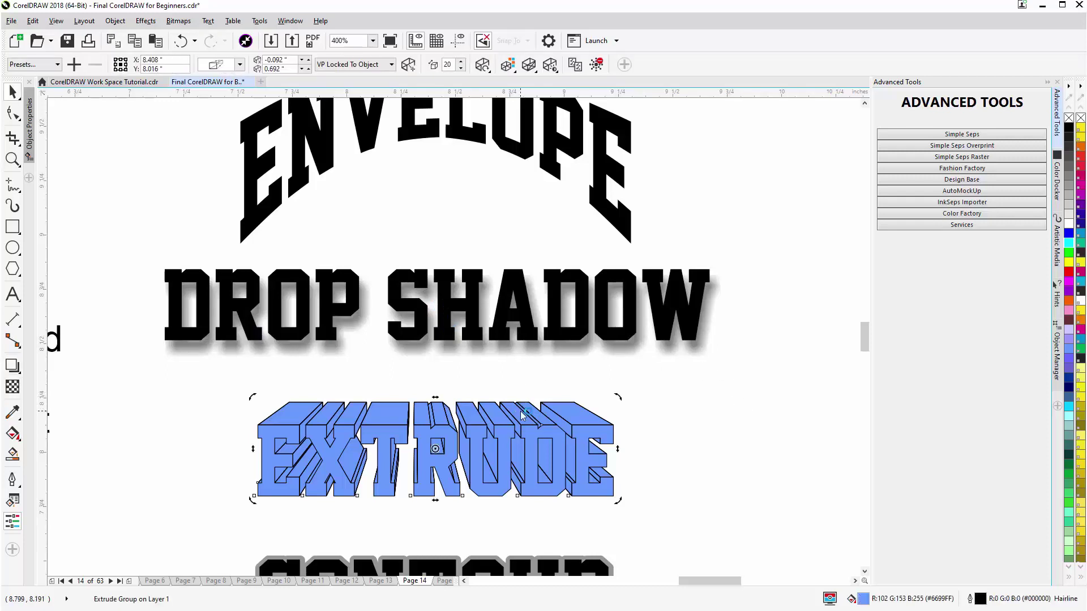
{"action": "double_click", "coordinate": [521, 414]}
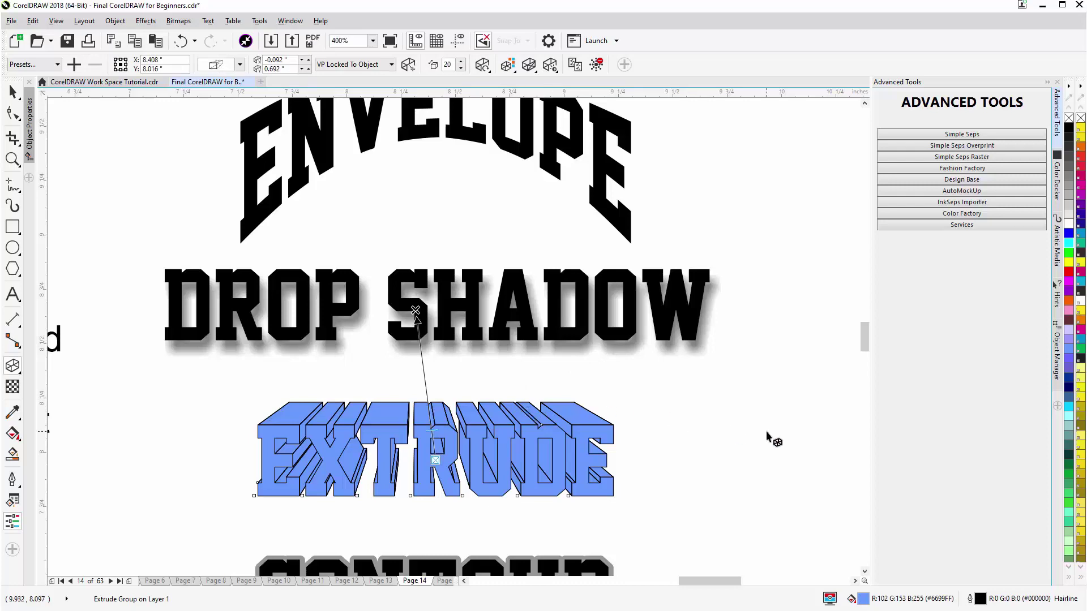
{"action": "key", "text": "space"}
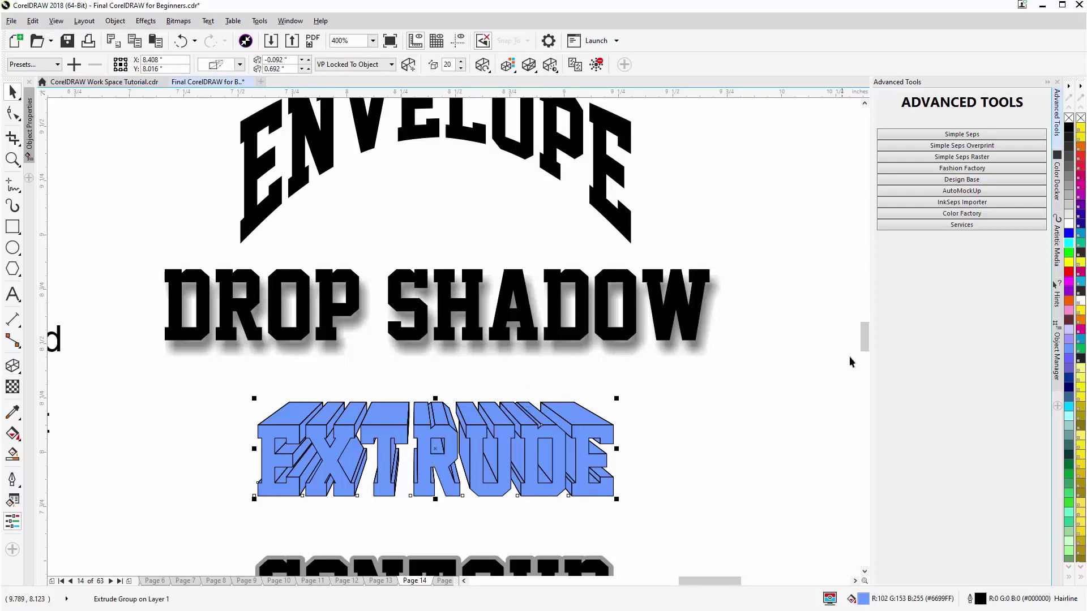
{"action": "left_click_drag", "start_coordinate": [864, 337], "coordinate": [865, 352]}
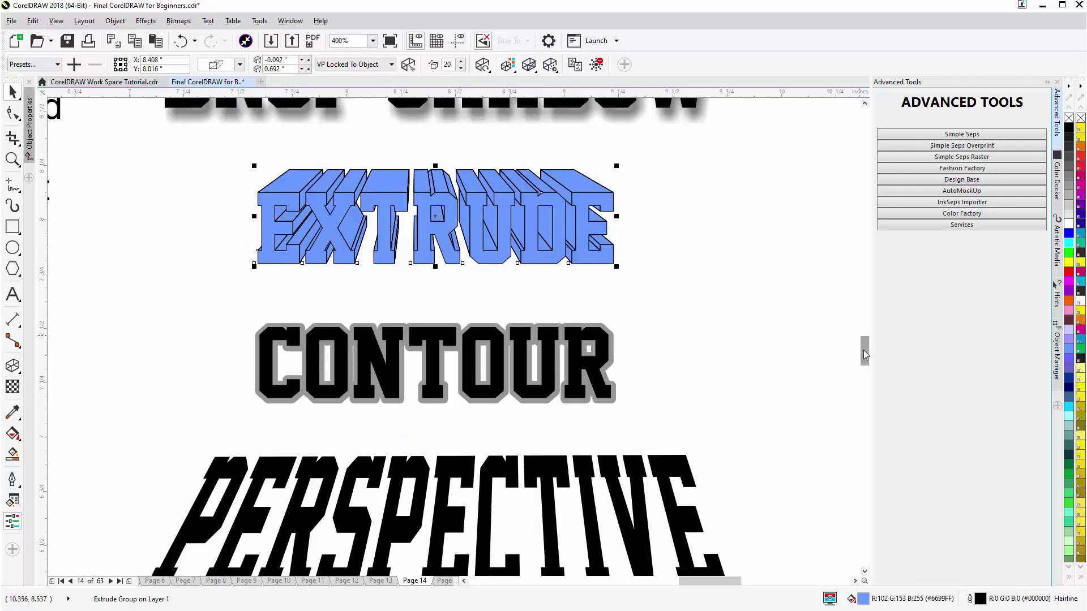
Double-click CONTOUR for the Contour tool, drag to widen the grey contour, then return to the Pick tool.
{"action": "left_click", "coordinate": [613, 347]}
{"action": "double_click", "coordinate": [614, 347]}
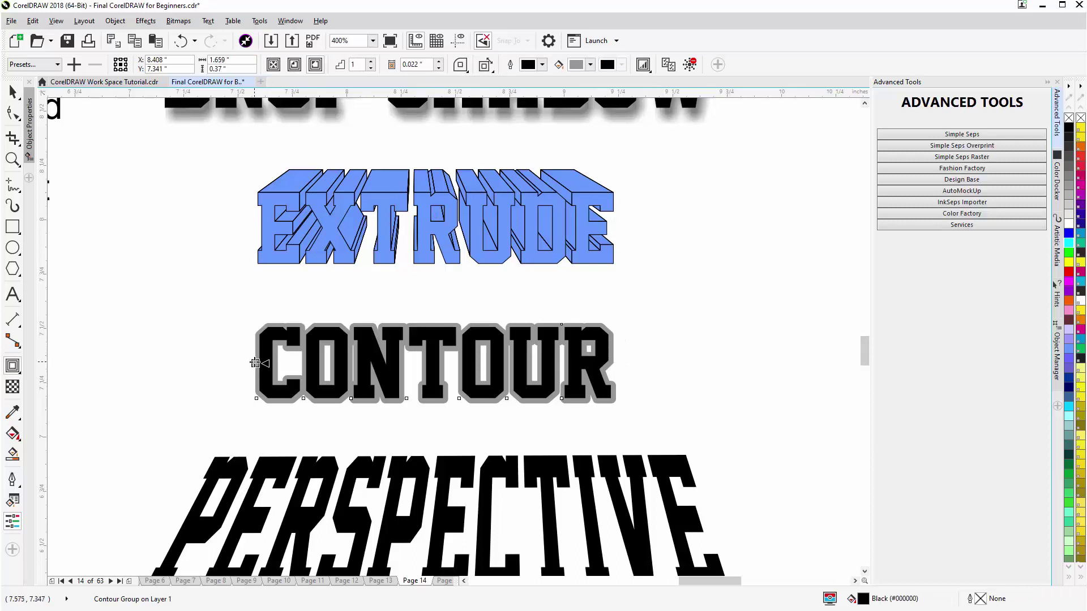
{"action": "left_click_drag", "start_coordinate": [255, 363], "coordinate": [249, 363]}
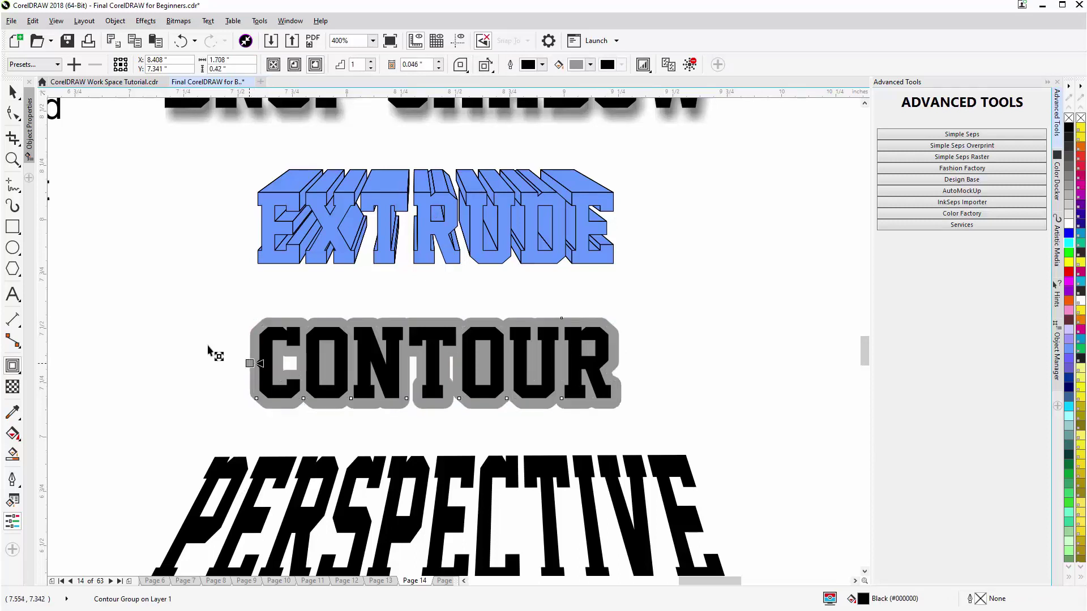
{"action": "left_click", "coordinate": [157, 341]}
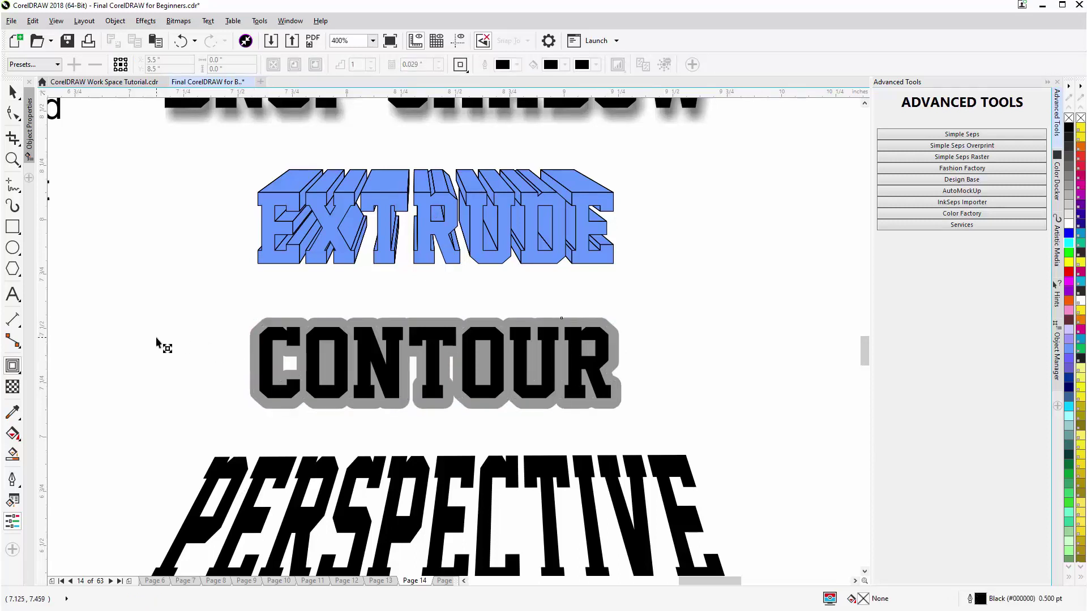
{"action": "key", "text": "space"}
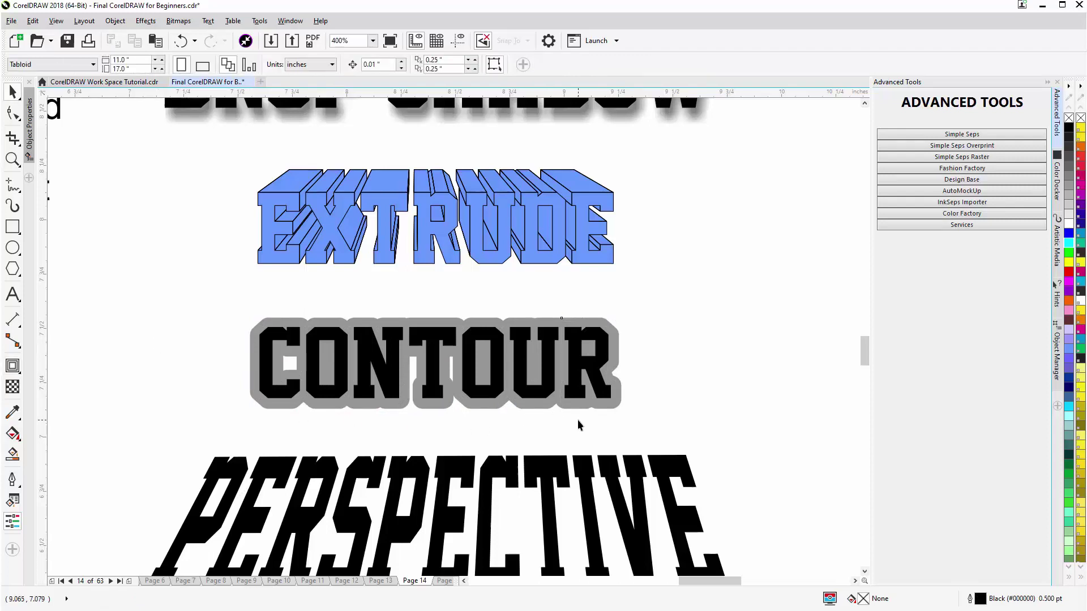
{"action": "left_click_drag", "start_coordinate": [865, 345], "coordinate": [865, 356]}
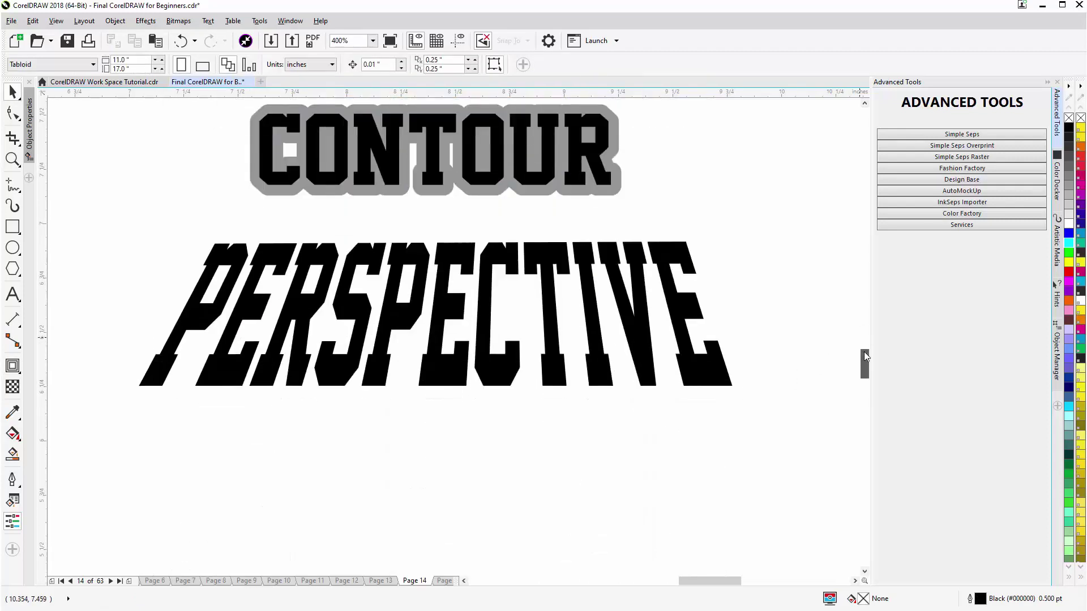
{"action": "left_click", "coordinate": [510, 379]}
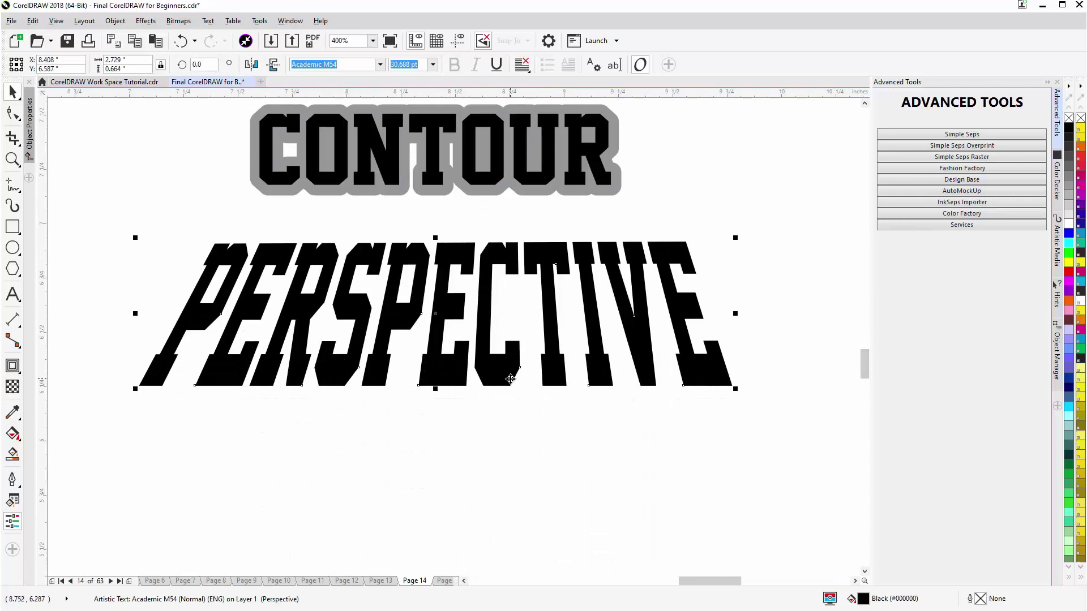
{"action": "key", "text": "F10"}
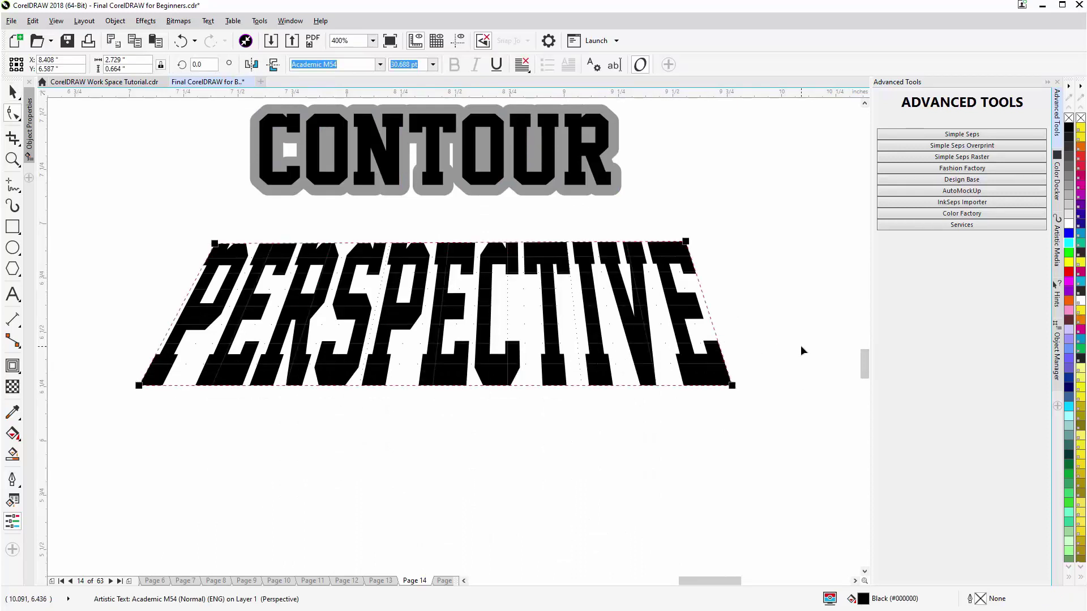
{"action": "key", "text": "space"}
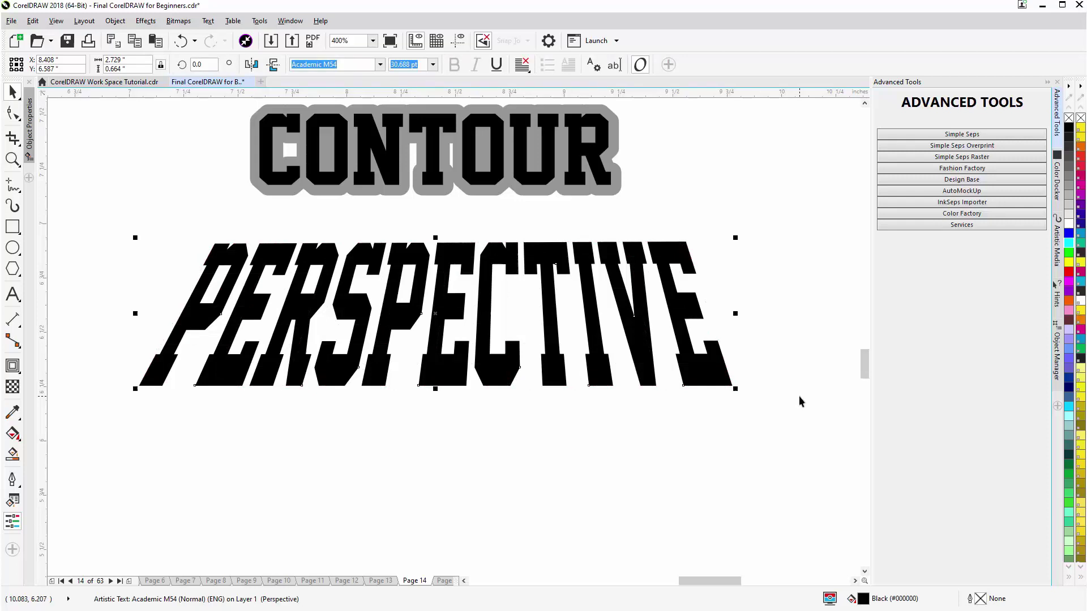
{"action": "scroll", "coordinate": [460, 416], "scroll_direction": "down", "scroll_amount": 1}
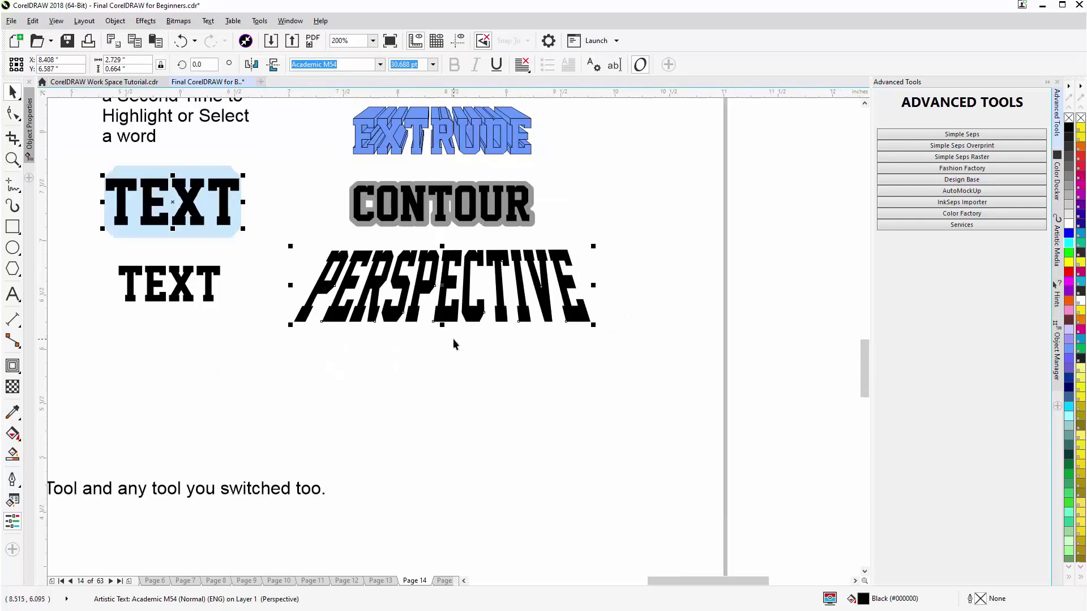
{"action": "scroll", "coordinate": [421, 337], "scroll_direction": "down", "scroll_amount": 1}
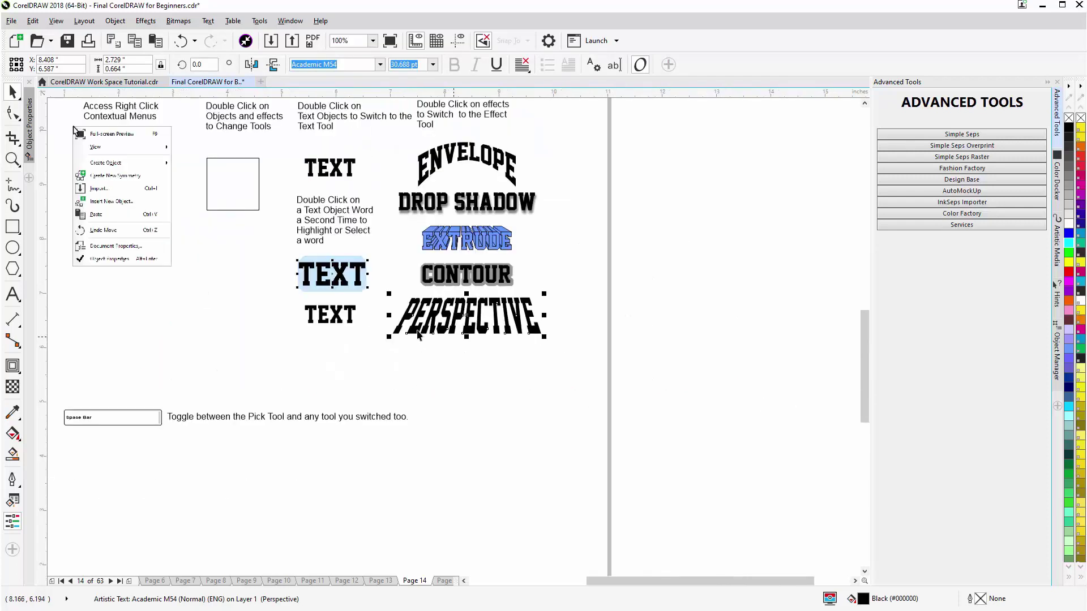
{"action": "scroll", "coordinate": [419, 335], "scroll_direction": "down", "scroll_amount": 1}
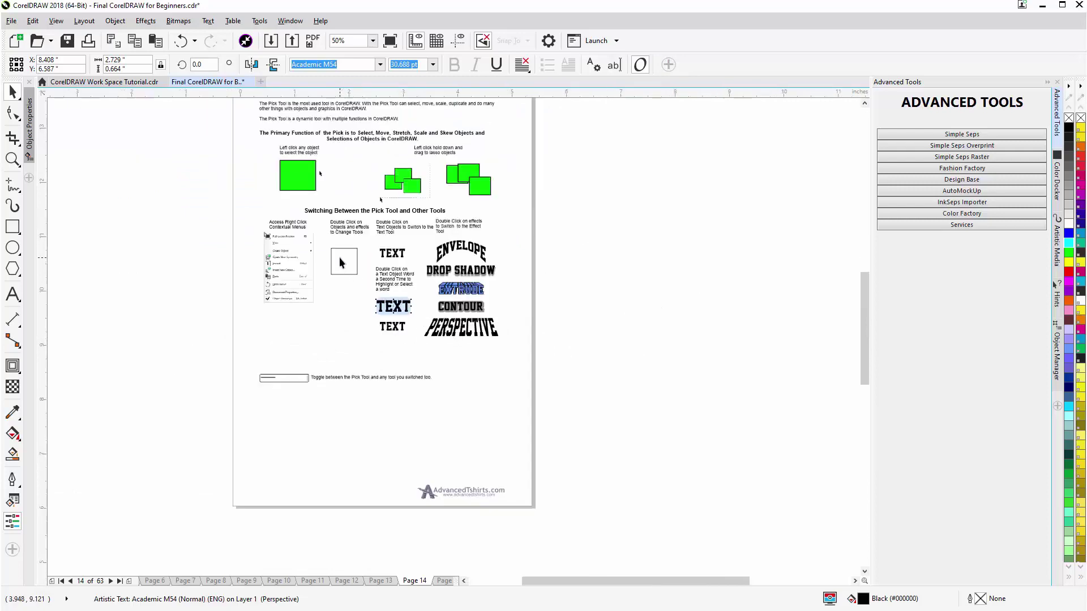
{"action": "scroll", "coordinate": [346, 270], "scroll_direction": "up", "scroll_amount": 1}
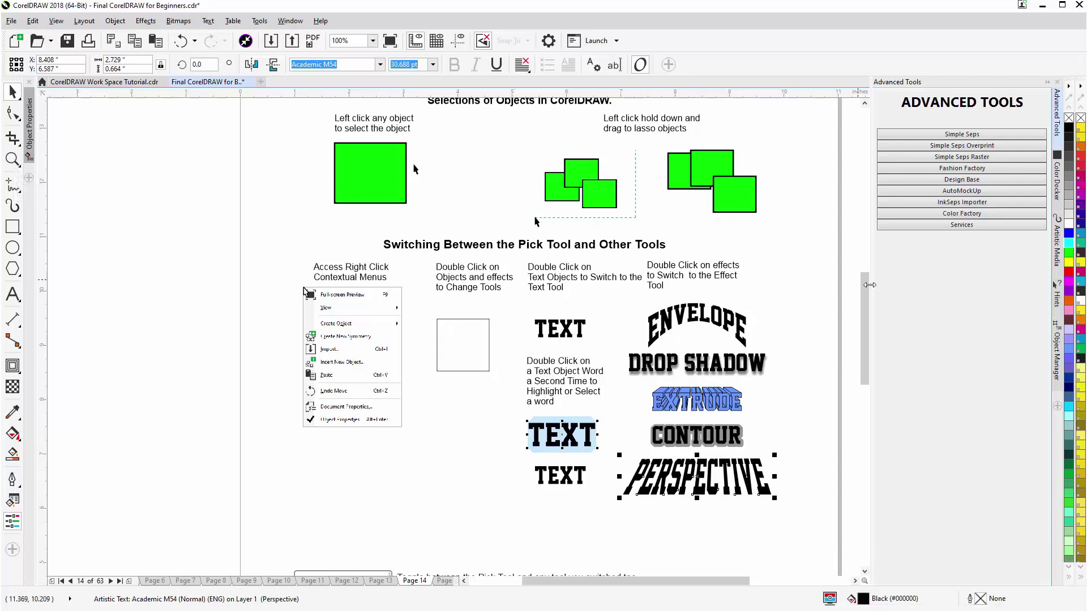
{"action": "left_click_drag", "start_coordinate": [865, 300], "coordinate": [864, 244]}
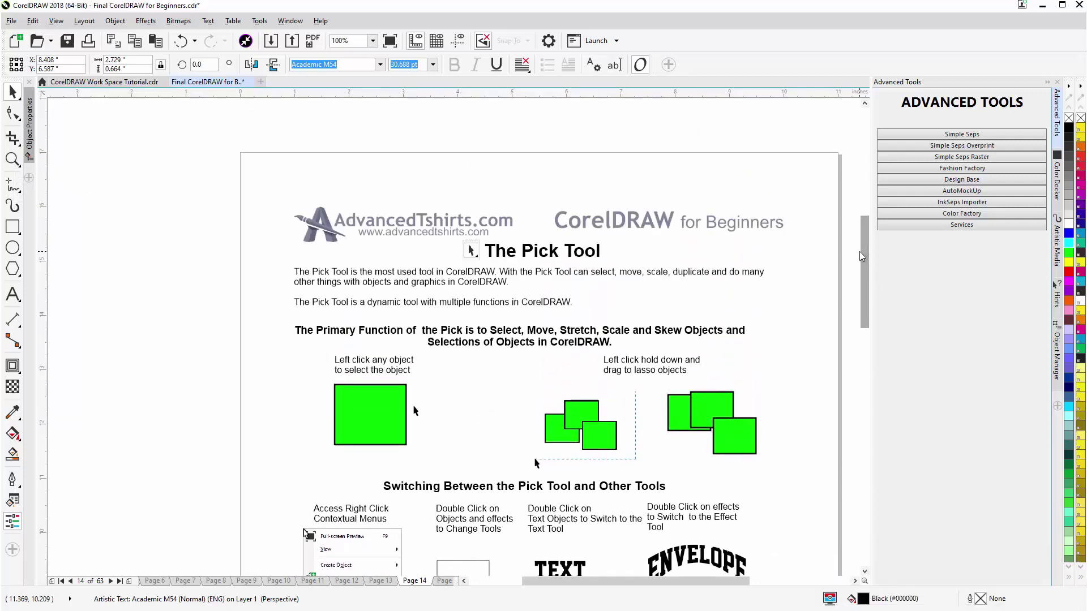